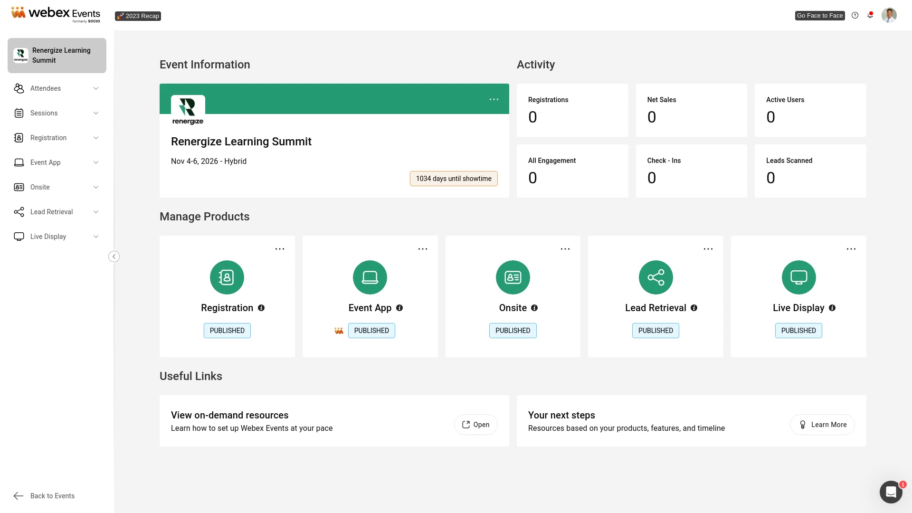
Step: Go to the event app's promotional widgets and open the preview of the Items custom list widget
left_click(52, 165)
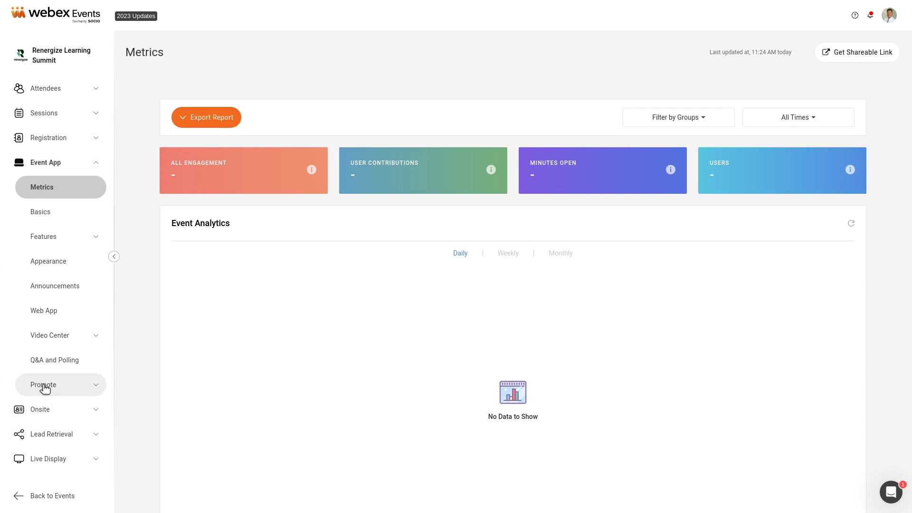
left_click(44, 386)
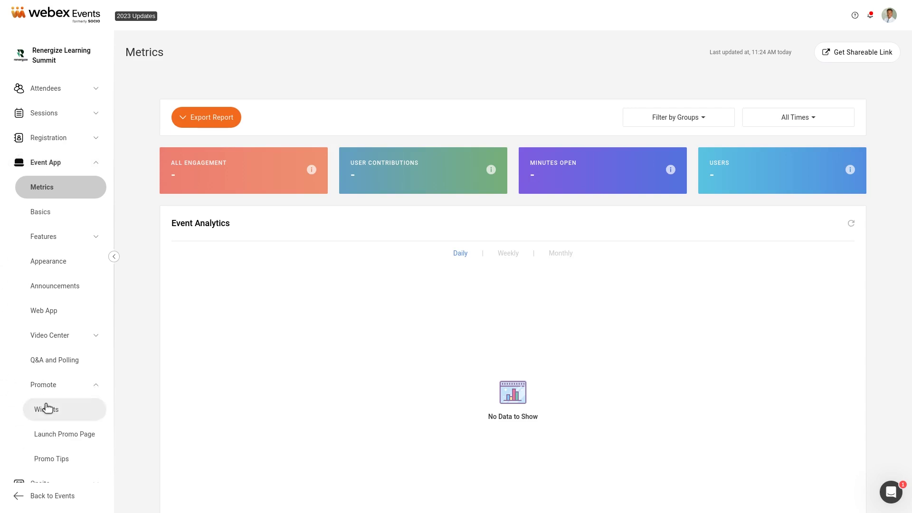
left_click(57, 413)
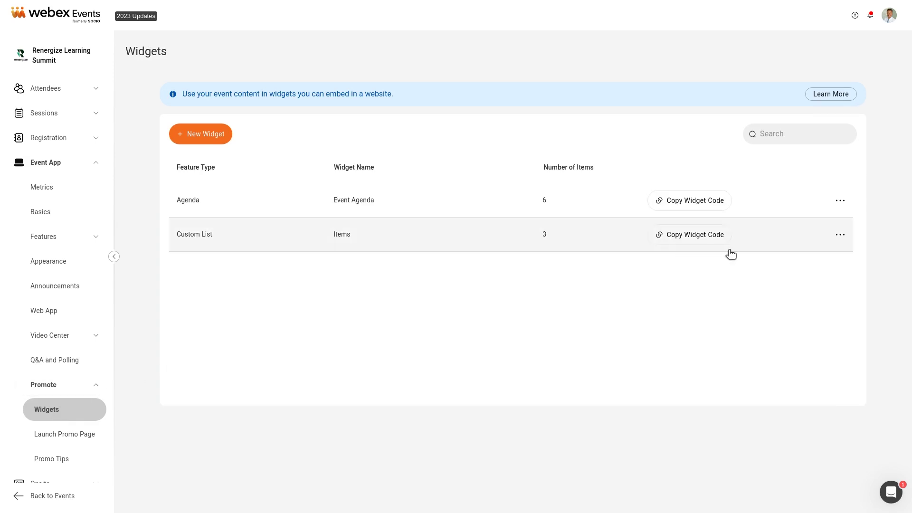
left_click(841, 236)
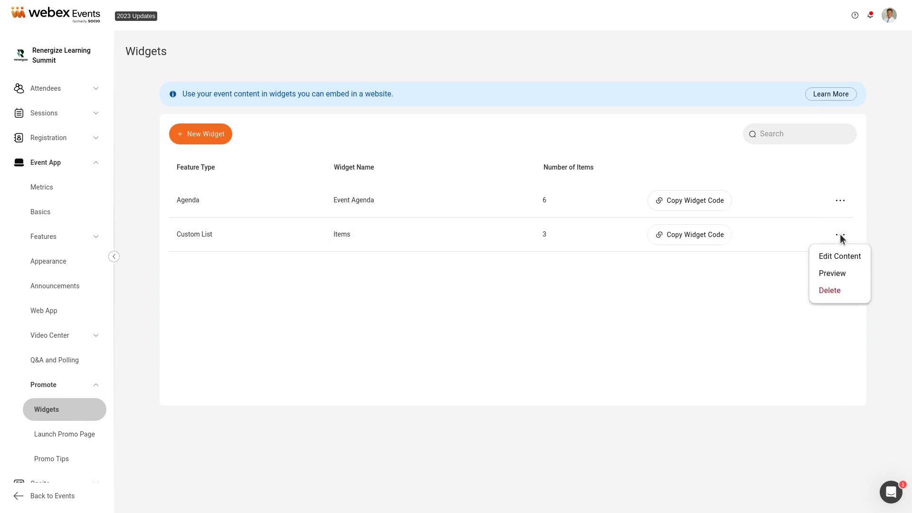
left_click(835, 274)
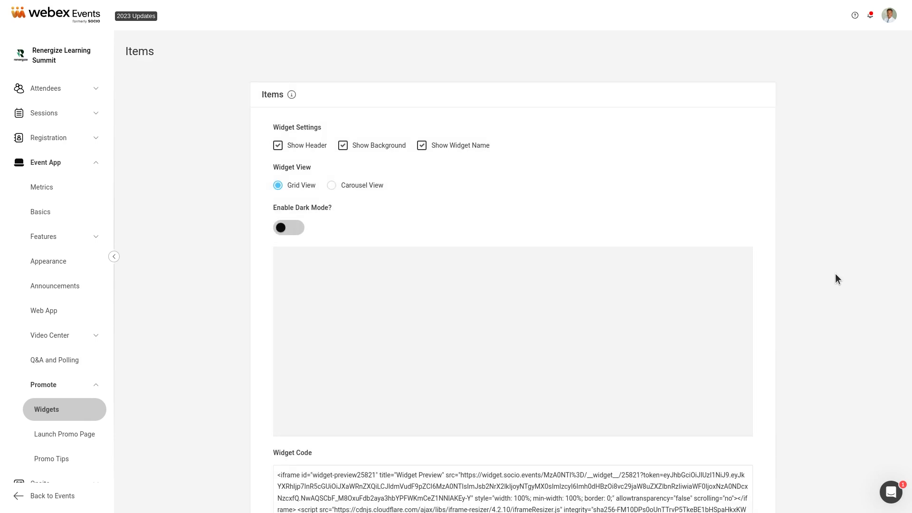
Step: Examine the Items widget preview, view the Knowledge Base item's details and close them again
scroll(835, 274, "down", 3)
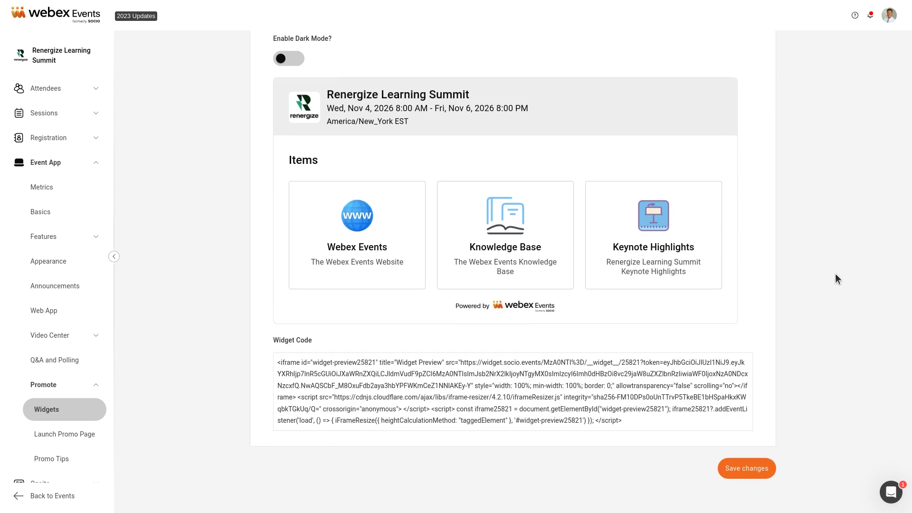
left_click(469, 233)
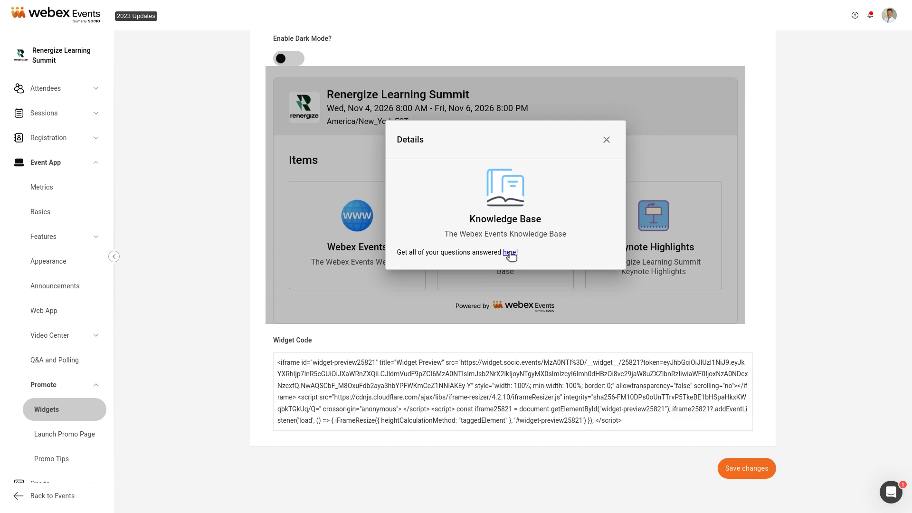
left_click(607, 140)
scroll(606, 140, "up", 4)
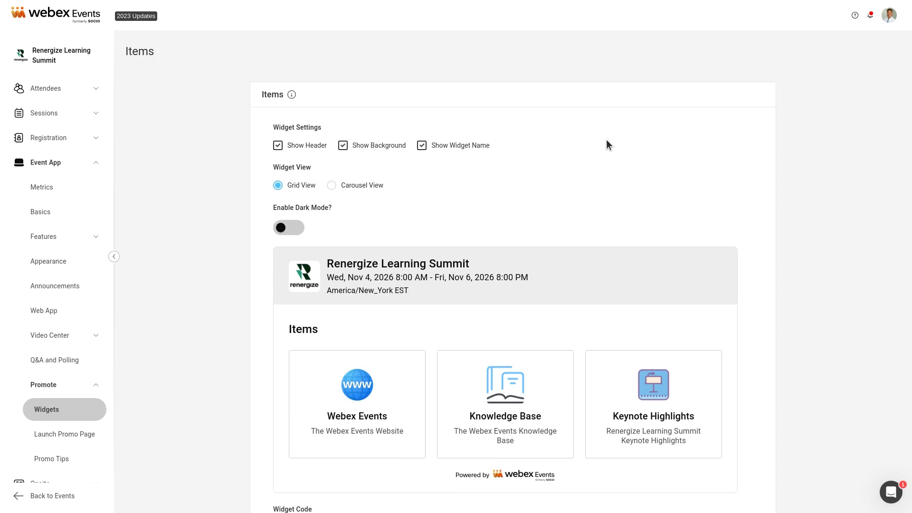
Step: Turn off Show Widget Name for the Items widget and save the changes
left_click(422, 146)
scroll(423, 148, "down", 3)
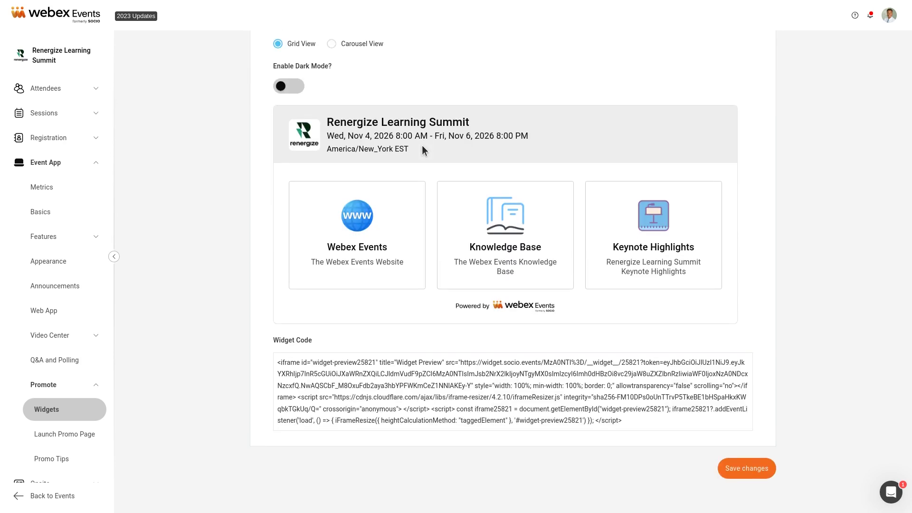
left_click(738, 471)
Step: Start a new widget with feature type Speakers and name it "SpeakersSponsored by Slido"
left_click(58, 411)
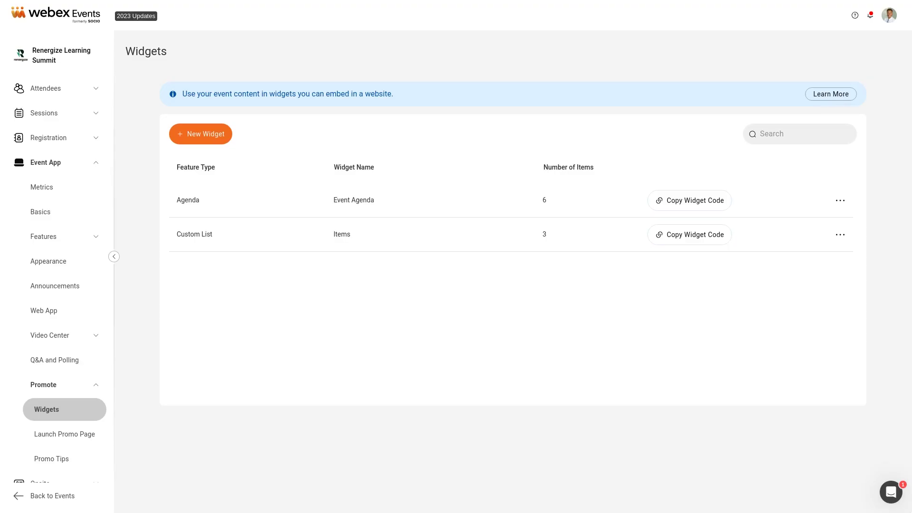
left_click(188, 134)
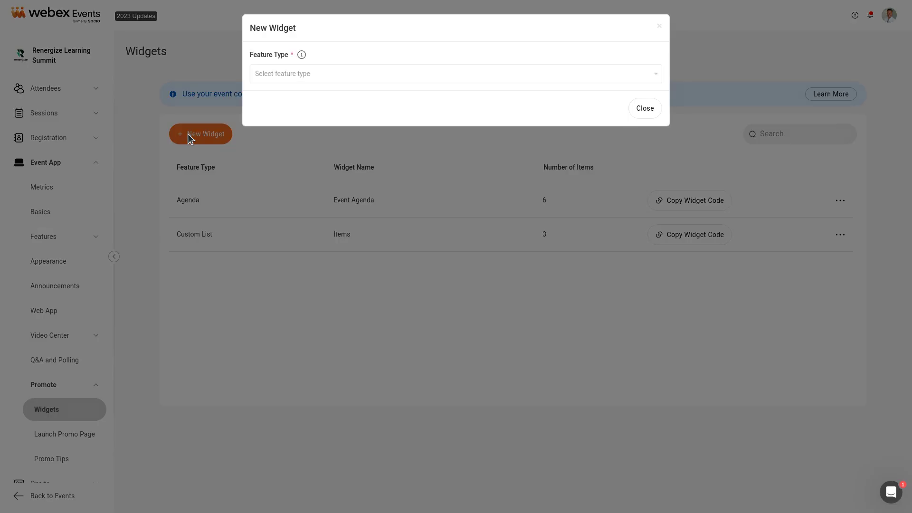
left_click(273, 75)
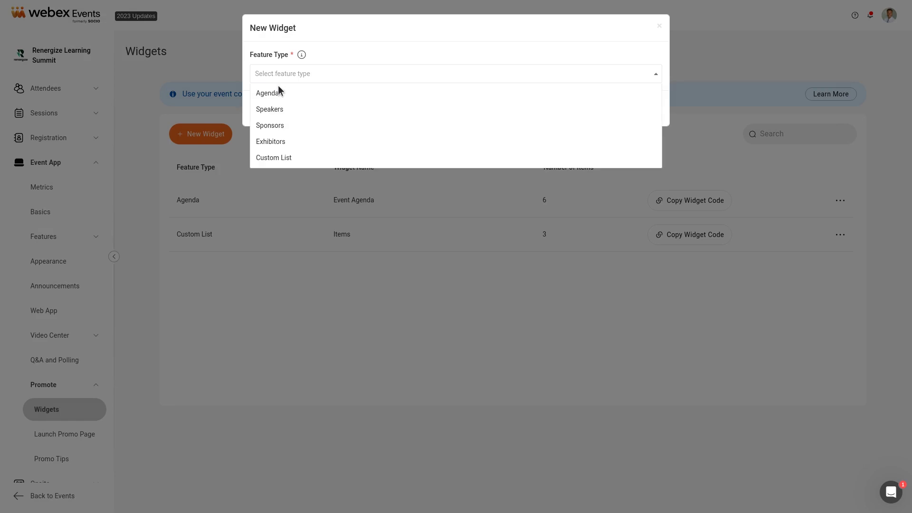
left_click(267, 109)
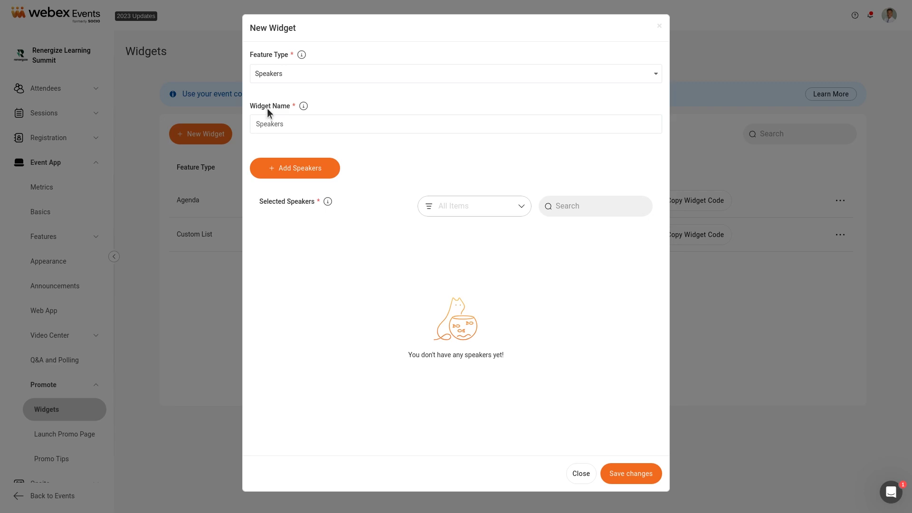
left_click(291, 124)
type("Sponsored by Slido")
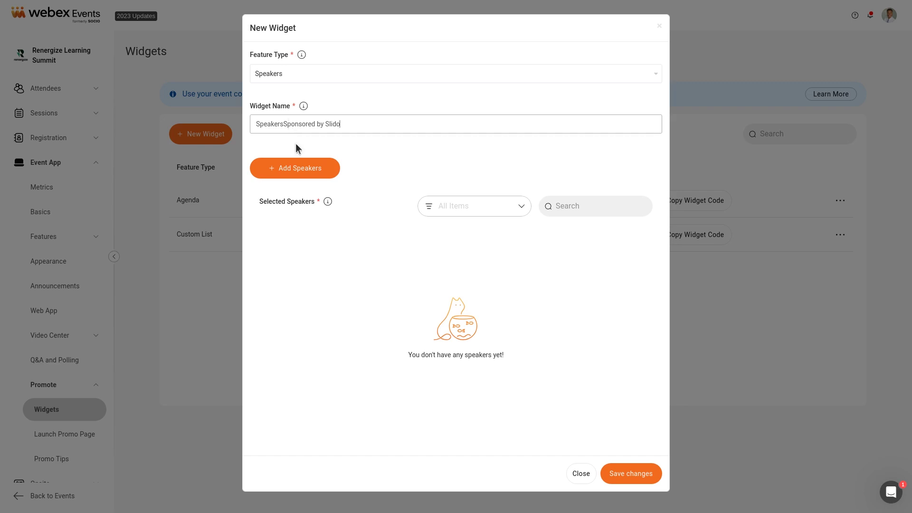
Step: Select the first, second, third, fifth and sixth listed speakers for the new widget
left_click(279, 169)
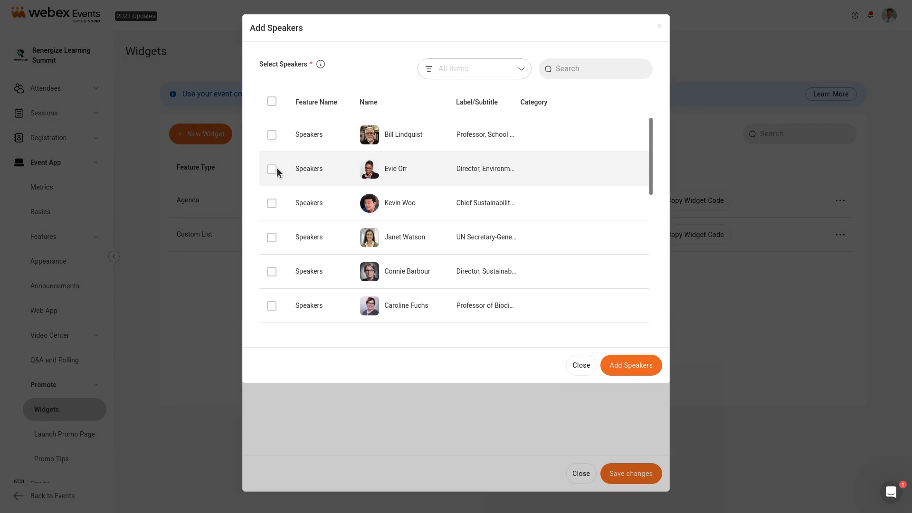
left_click(272, 136)
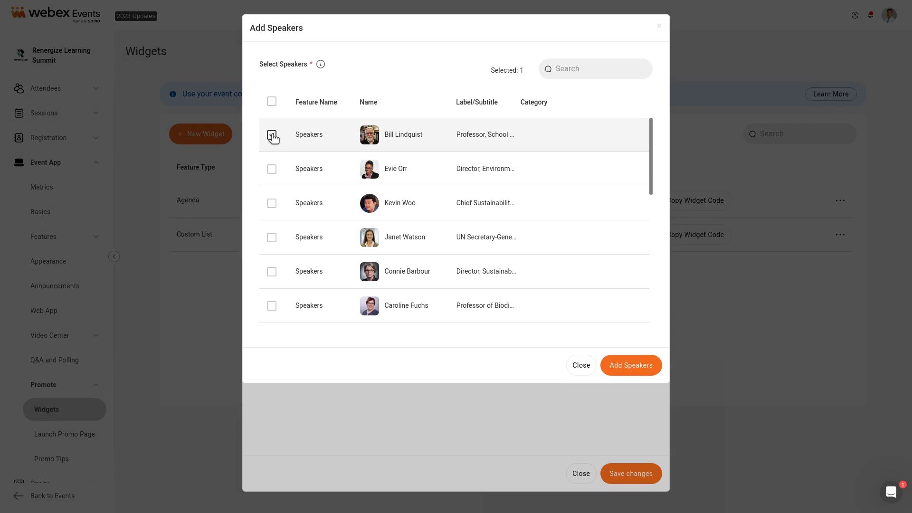
left_click(272, 170)
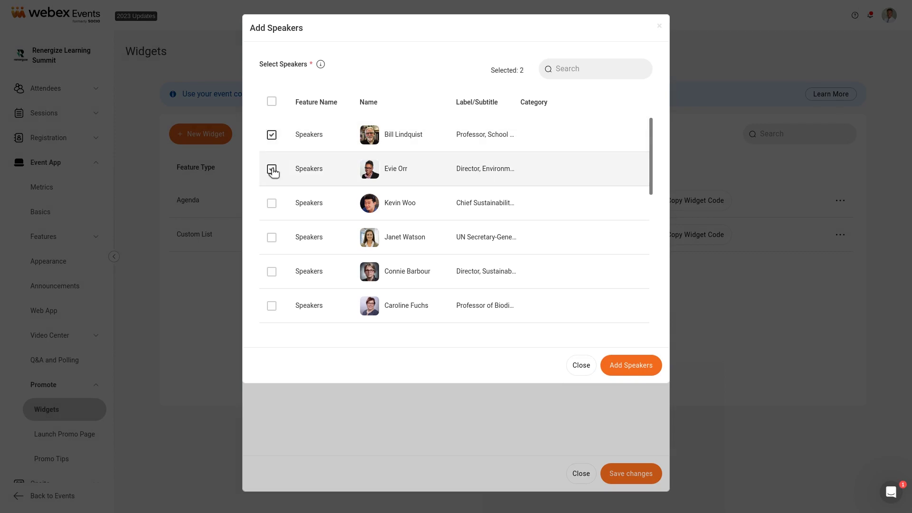
left_click(272, 204)
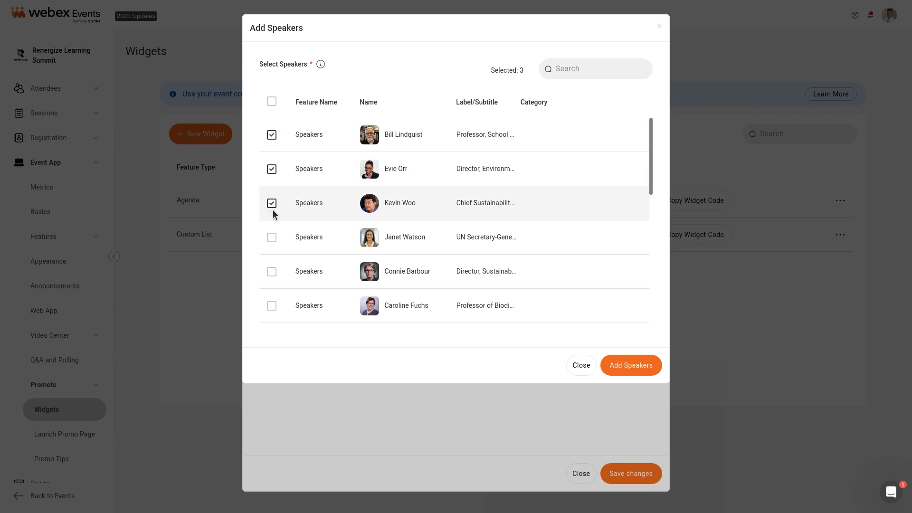
left_click(273, 272)
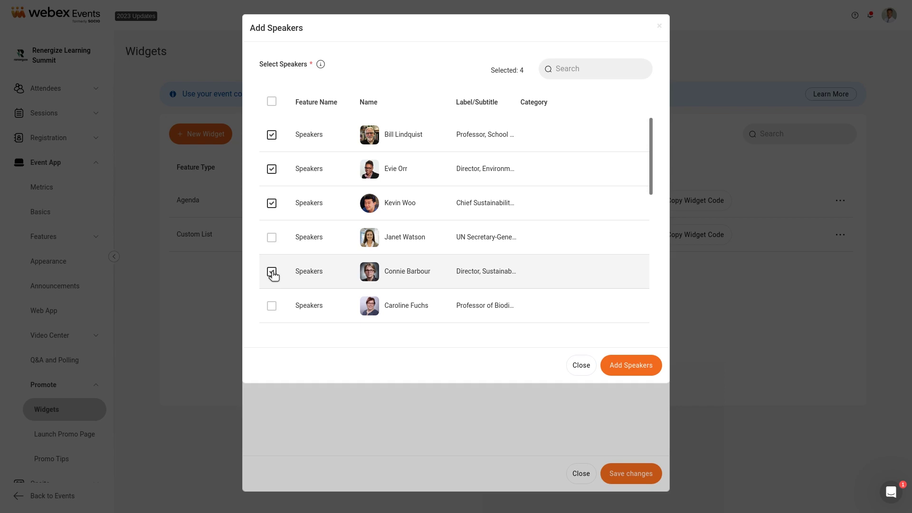
left_click(272, 307)
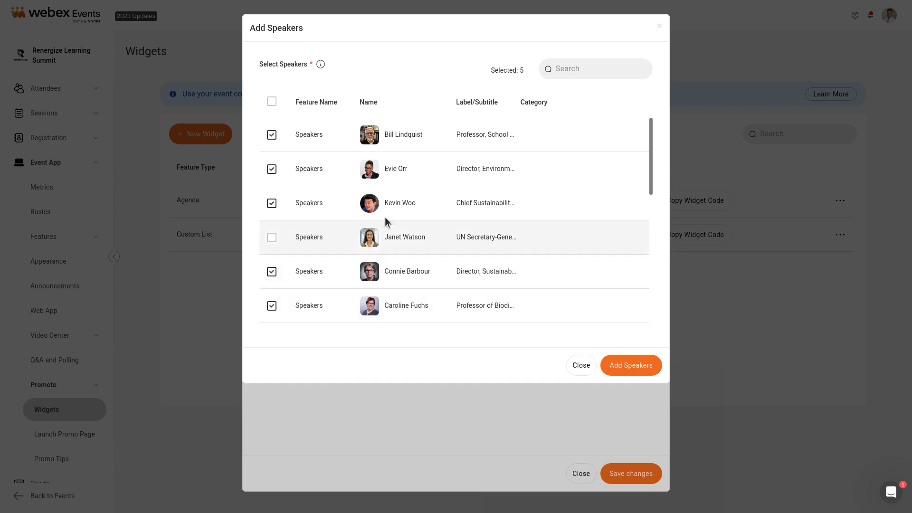
Step: Find the Sr. Sustainability Strategist by first name, select that speaker too, and add all chosen speakers to the widget
left_click(576, 69)
type("Peter")
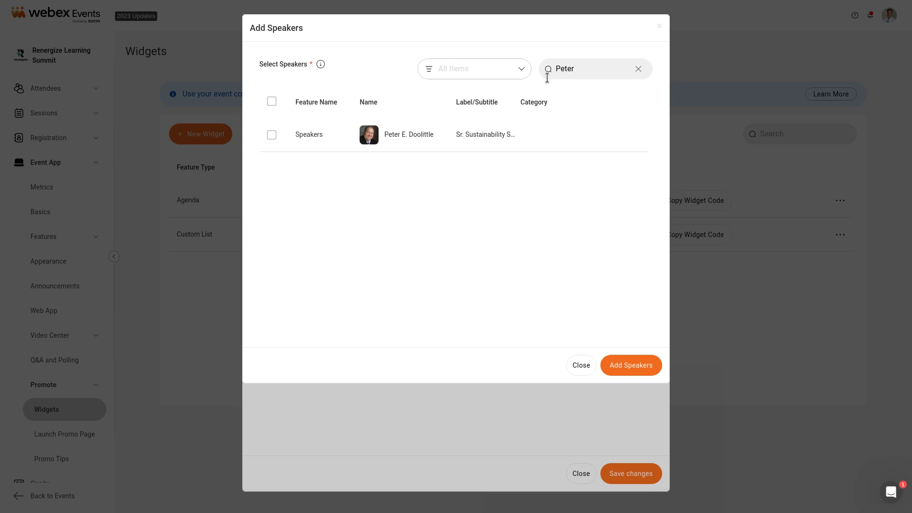
left_click(272, 136)
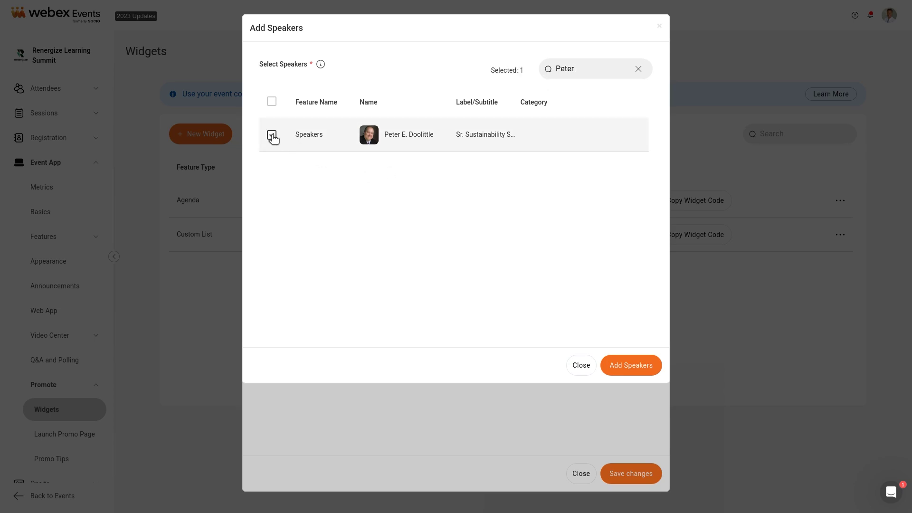
left_click(638, 69)
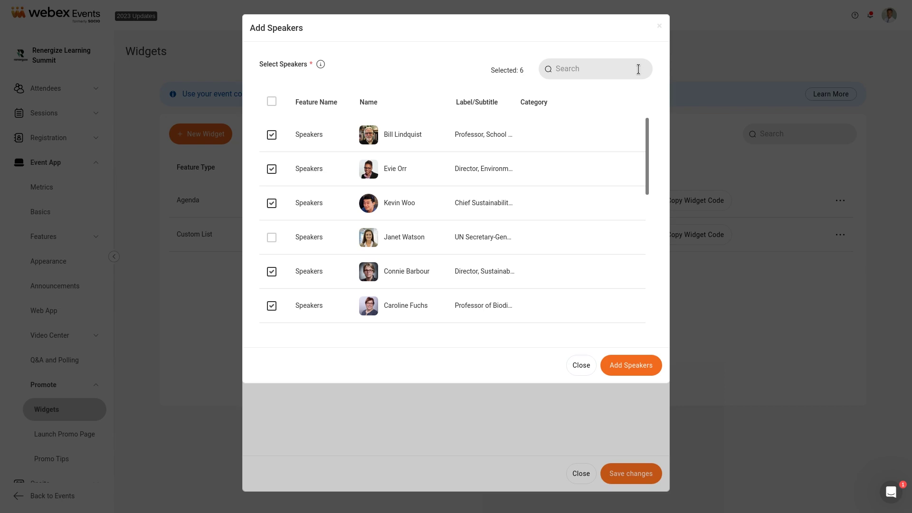
left_click(620, 367)
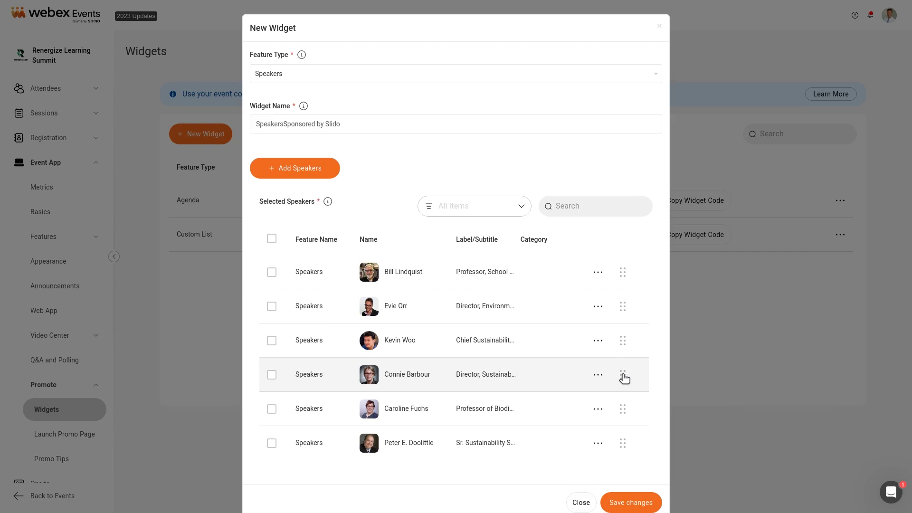
Step: Move the fourth selected speaker to the head of the list, remove the fifth one, and save the new widget
left_click_drag(624, 378, 625, 281)
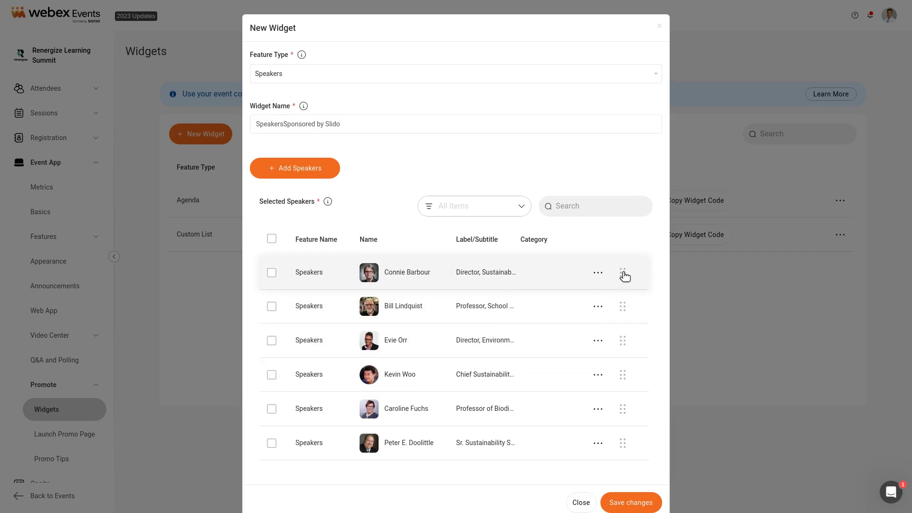
left_click_drag(625, 275, 628, 278)
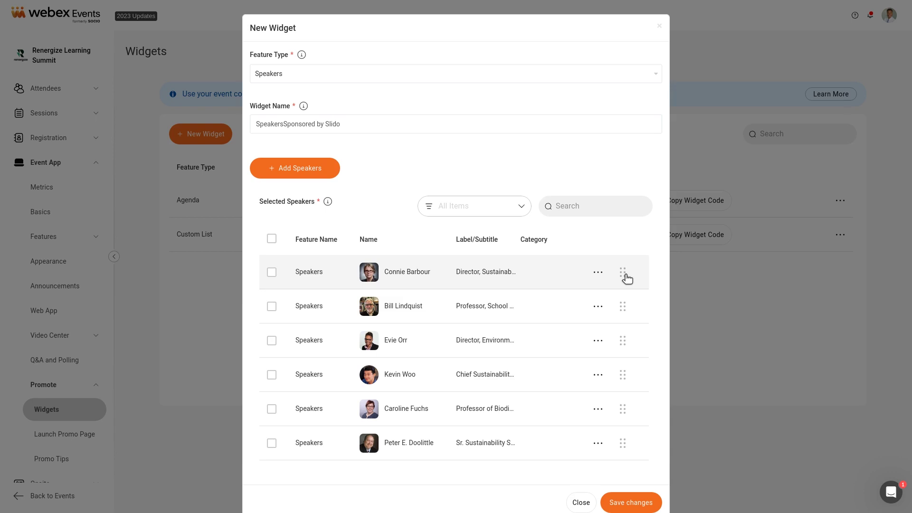
left_click(599, 409)
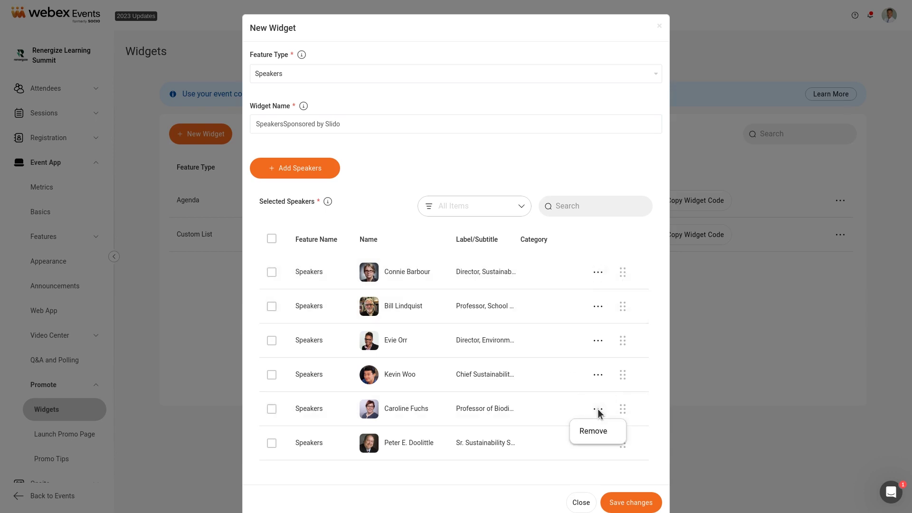
left_click(596, 433)
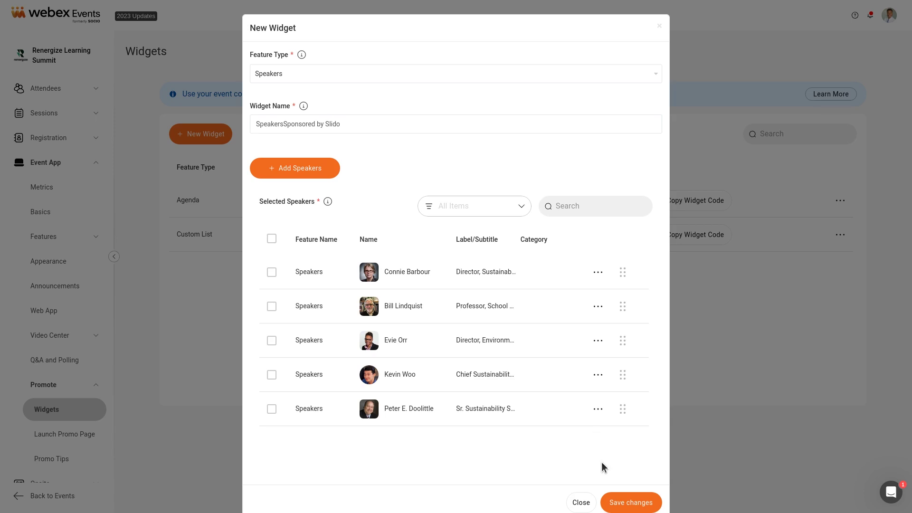
left_click(619, 504)
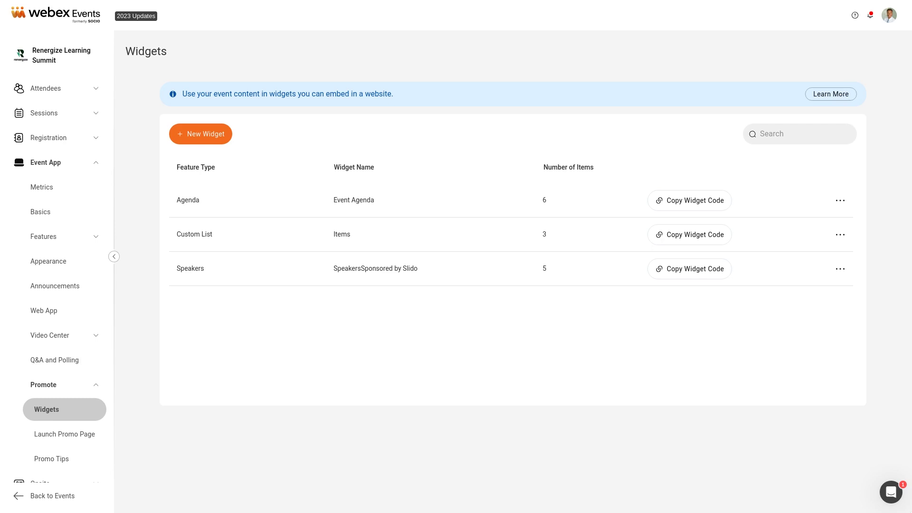
Step: Open the preview of the Speakers widget and try it without the header, then restore Show Header
left_click(841, 269)
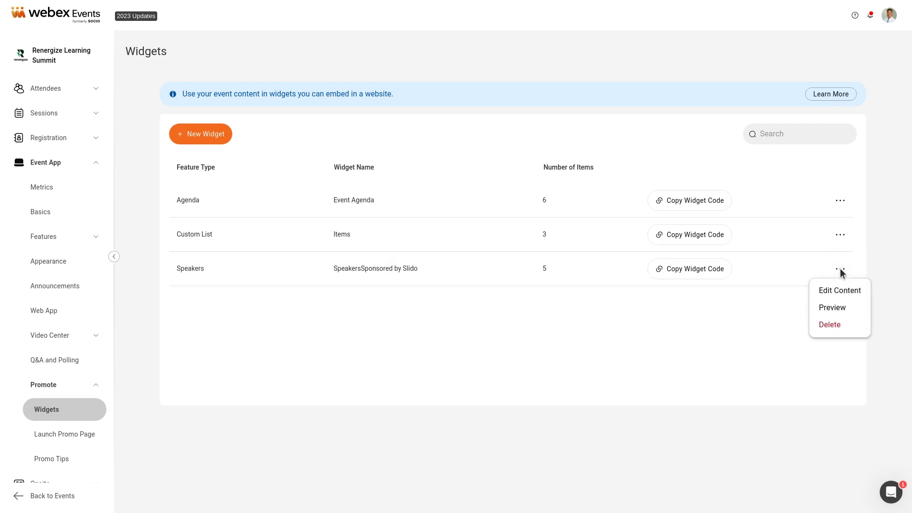
left_click(832, 296)
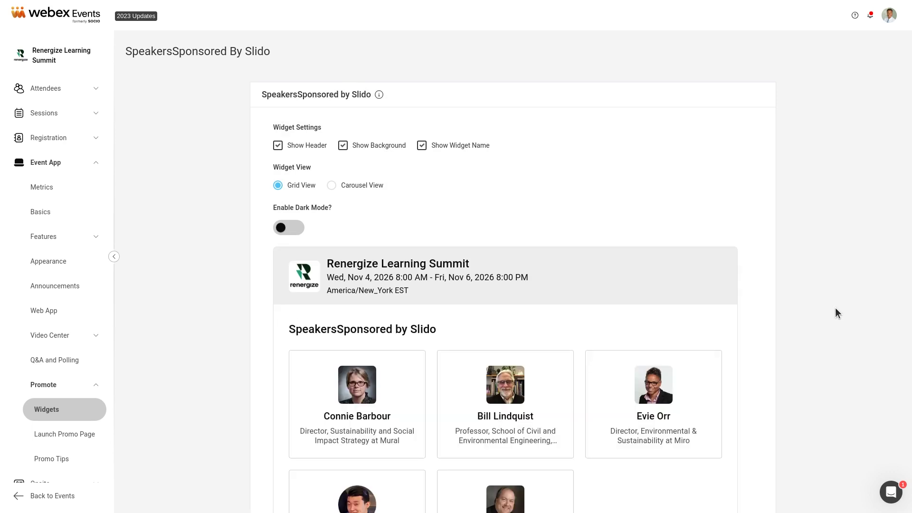
left_click(278, 147)
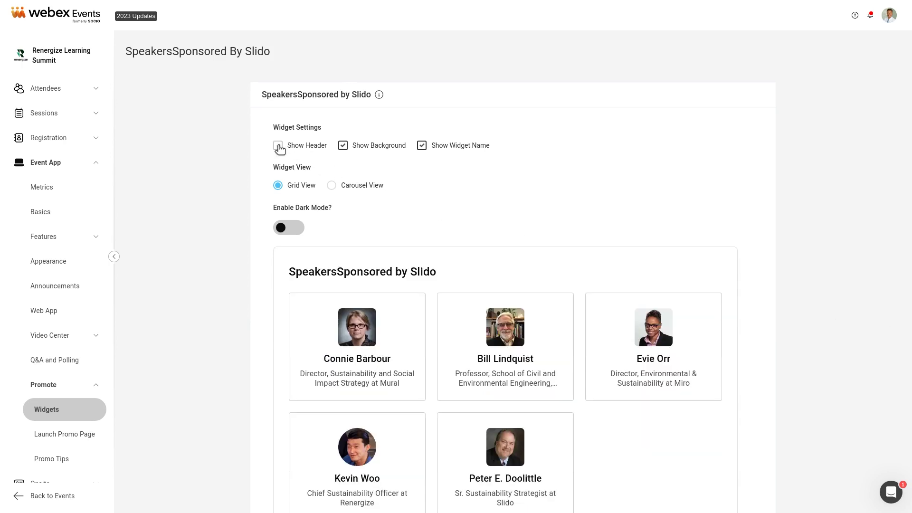
left_click(278, 146)
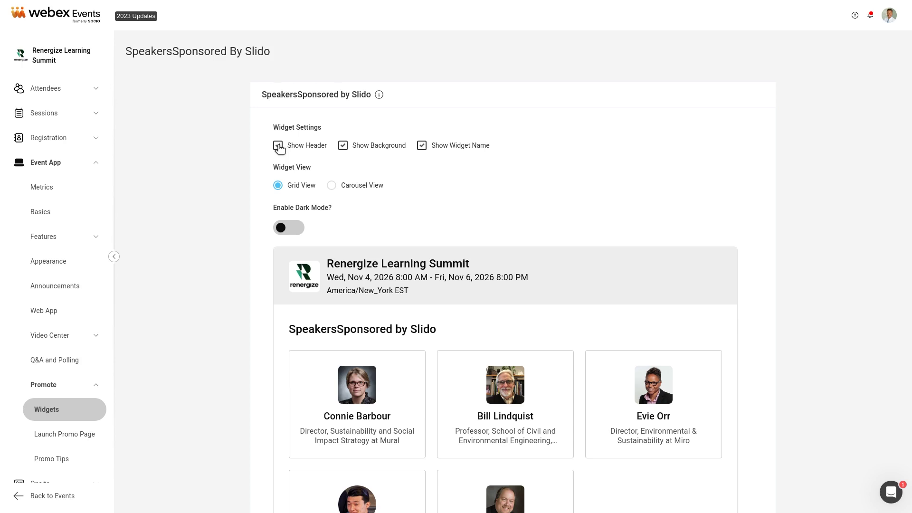
Step: Turn off Show Background for the Speakers widget and toggle Show Widget Name off and back on
left_click(344, 147)
left_click(422, 146)
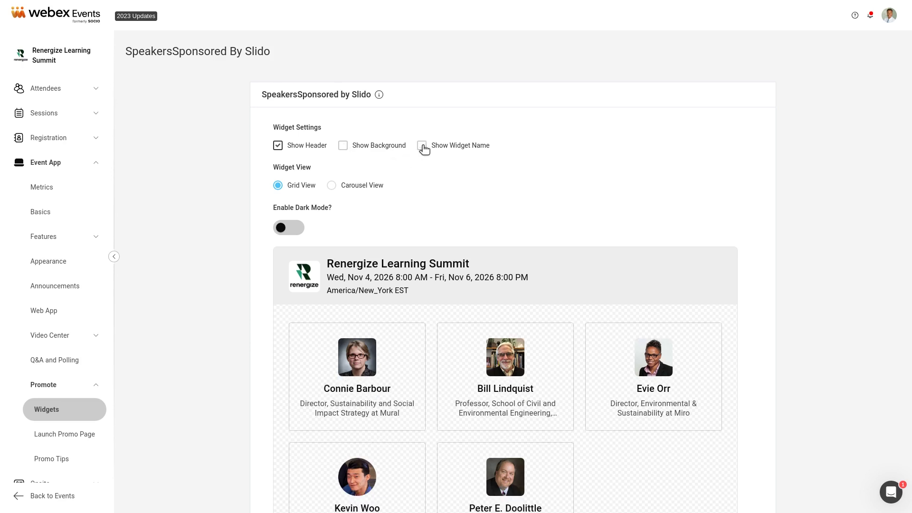
left_click(422, 146)
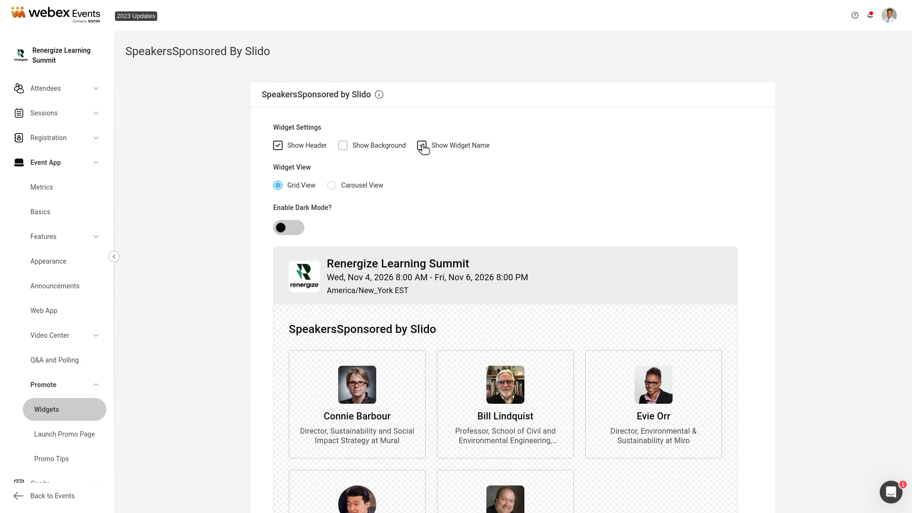
Step: Switch the Speakers widget to Carousel View and advance the carousel in the preview to its last speakers
left_click(331, 186)
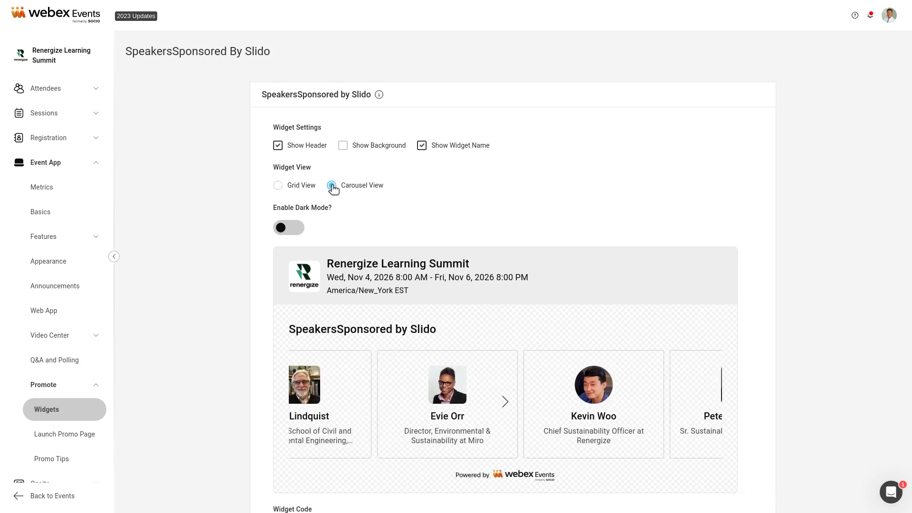
scroll(332, 189, "down", 3)
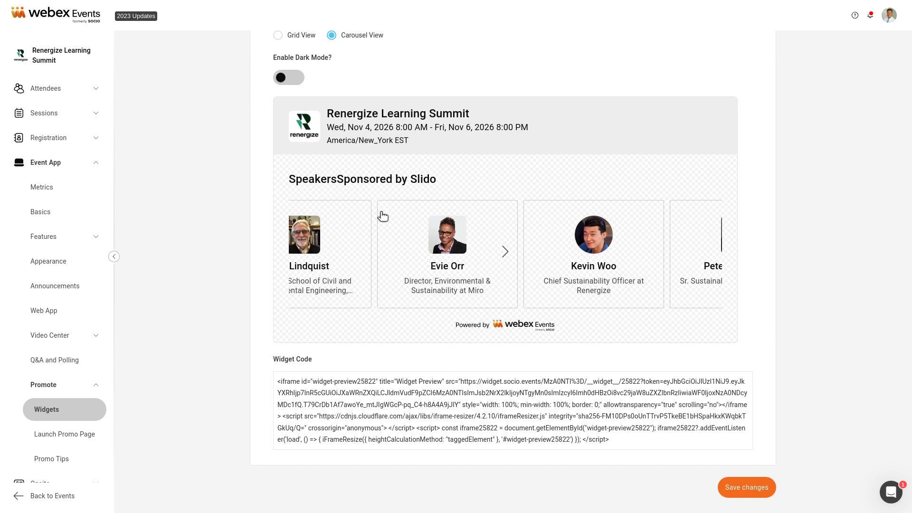
left_click(506, 256)
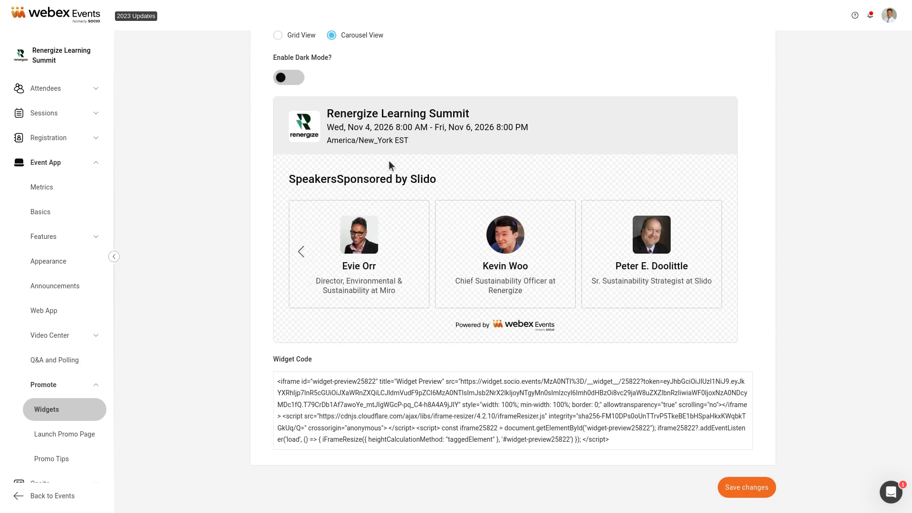
Step: Enable Dark Mode for the Speakers widget, save the changes, and return to the list of widgets
left_click(288, 80)
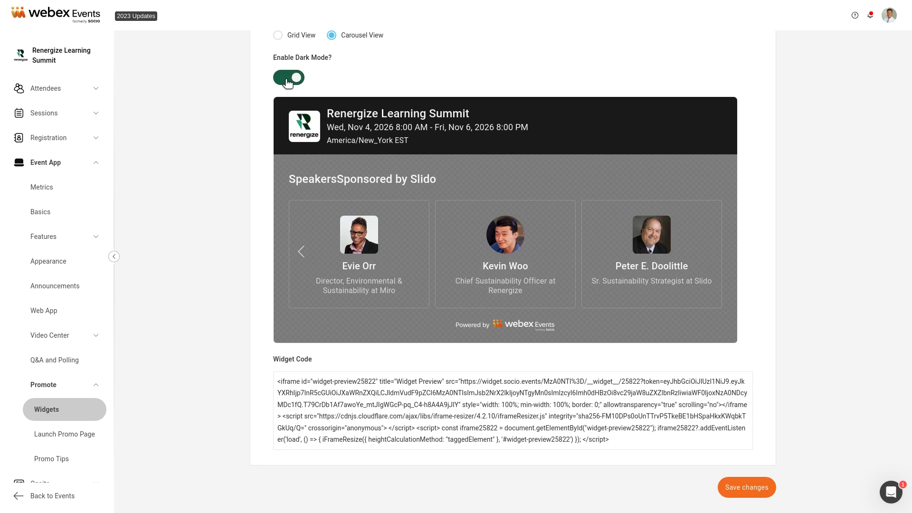
left_click(738, 490)
left_click(56, 412)
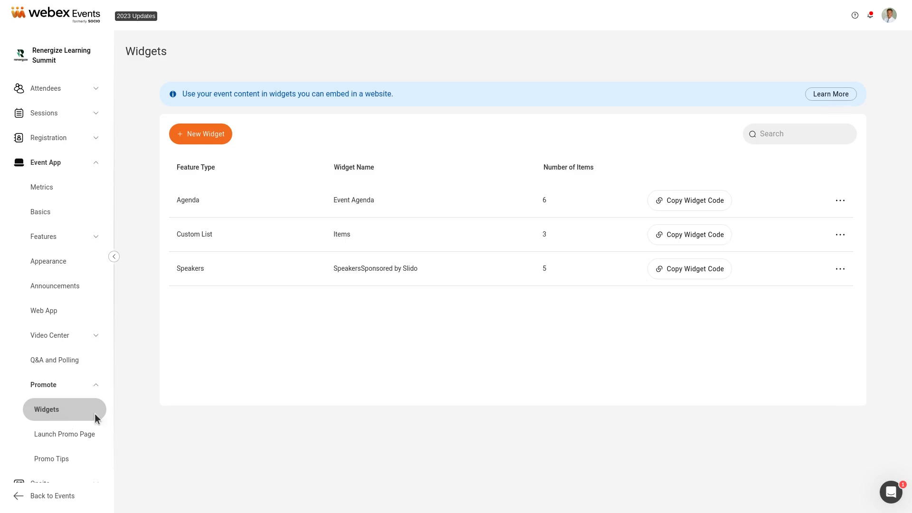
Step: Preview the Event Agenda widget down to its Widget Code, and copy that widget's code from the widget list
left_click(841, 201)
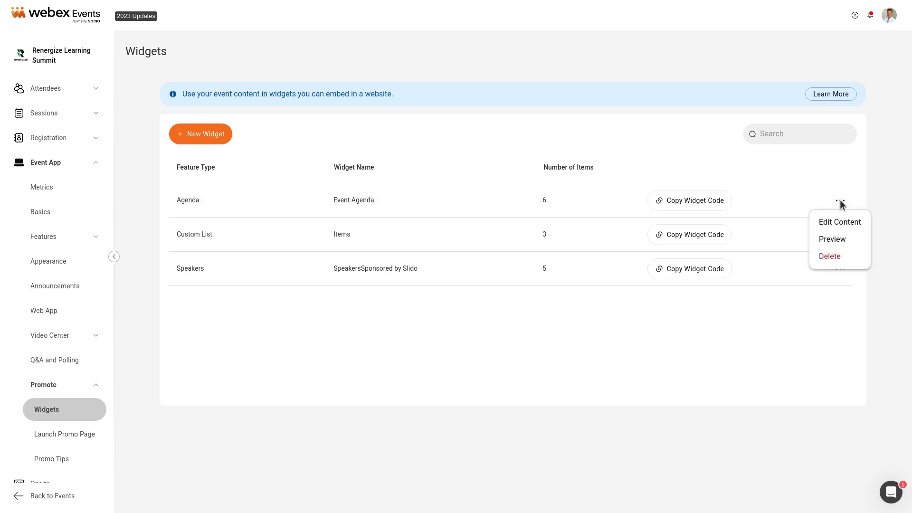
left_click(835, 240)
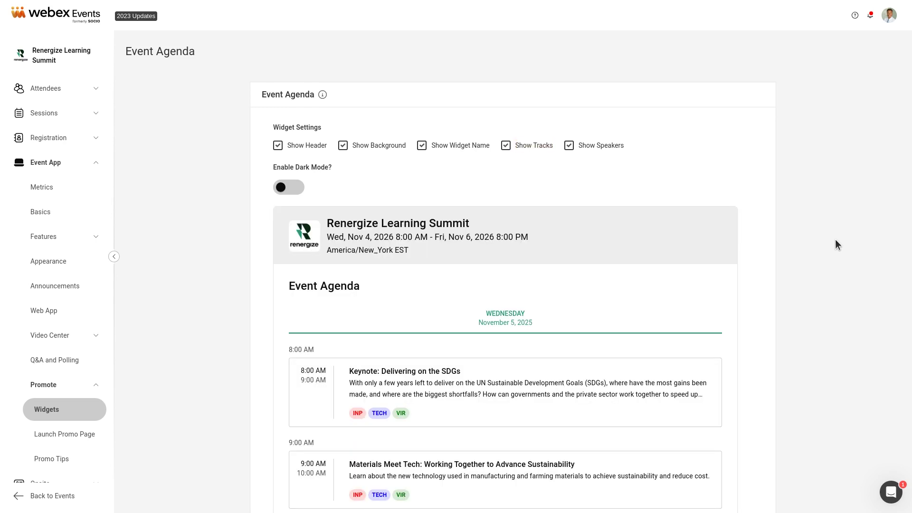
scroll(835, 239, "down", 10)
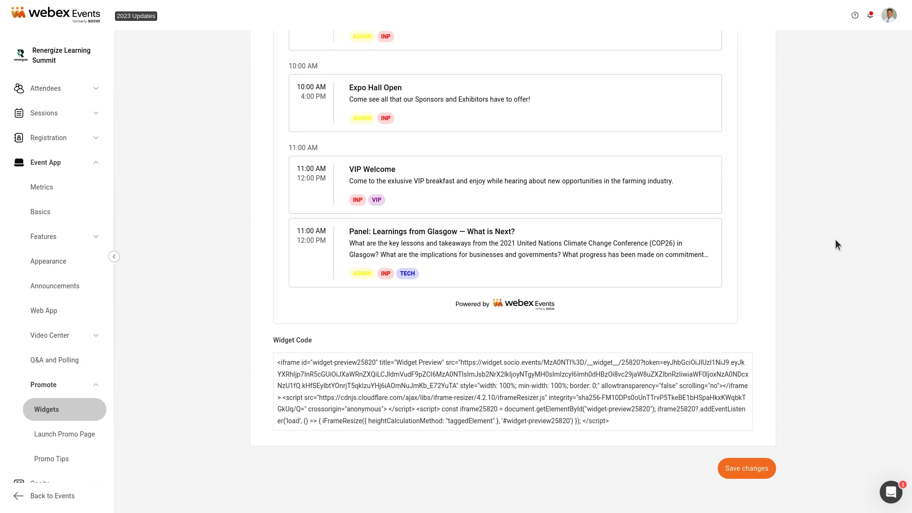
left_click(505, 387)
left_click(57, 413)
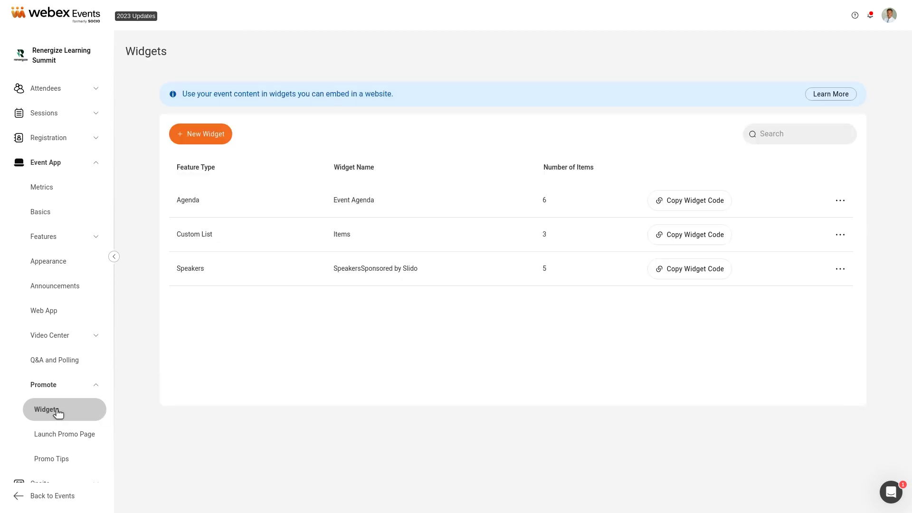
left_click(674, 202)
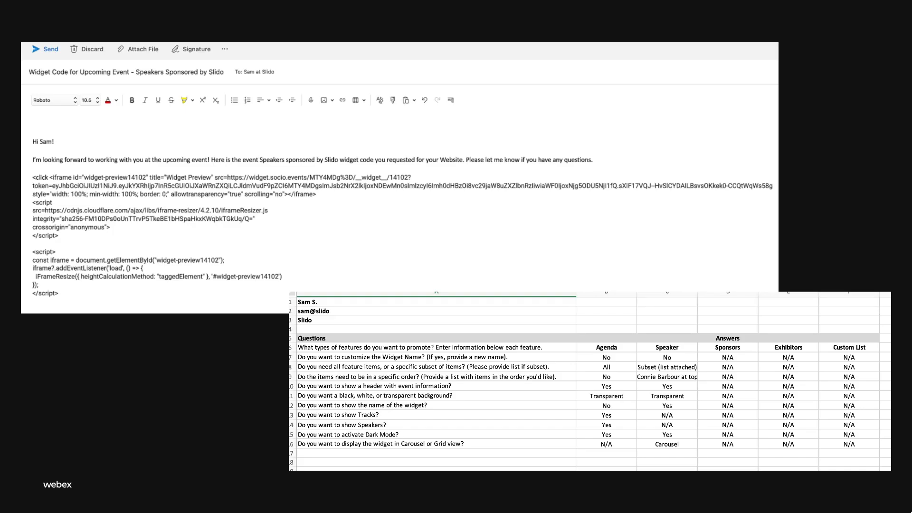